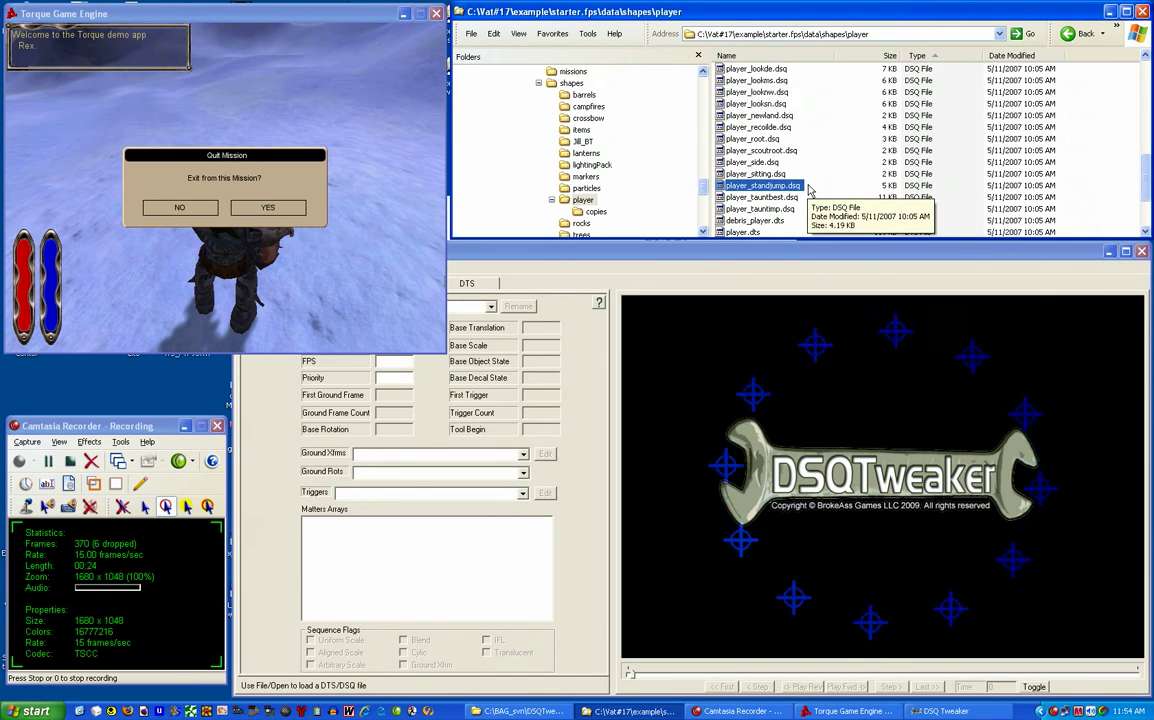
Step: Switch to Torque Game Engine, resume the running mission to watch the character, and exit the mission
left_click(813, 190)
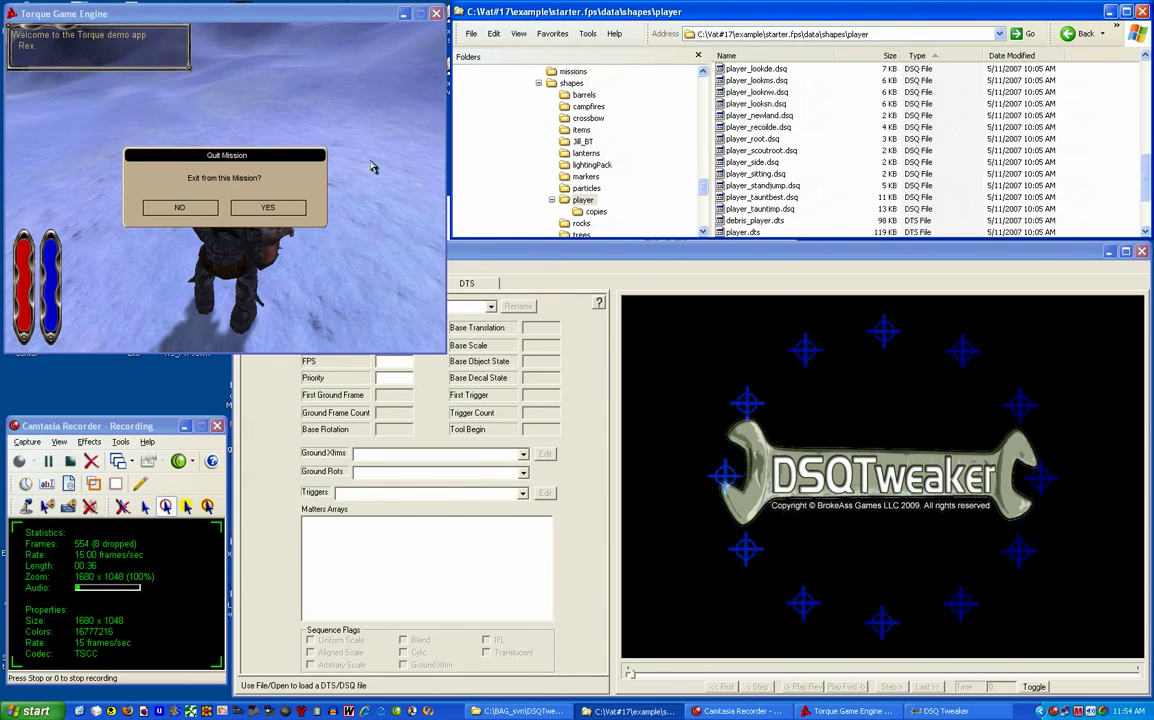
left_click(268, 158)
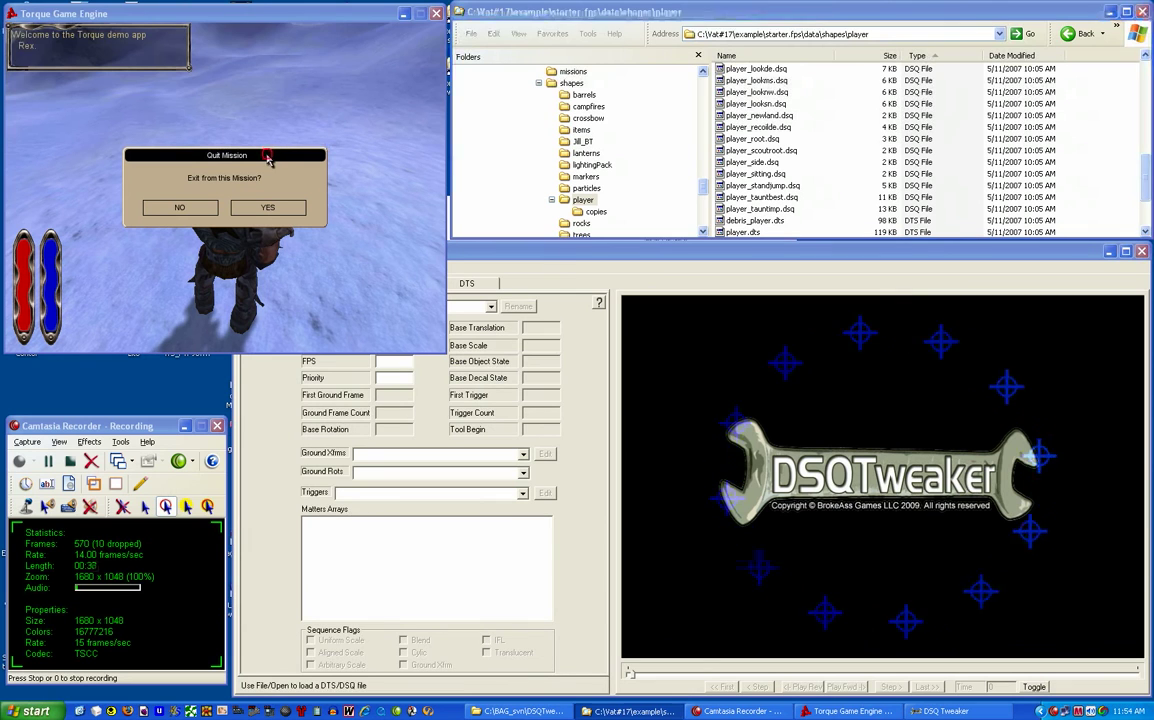
left_click(180, 207)
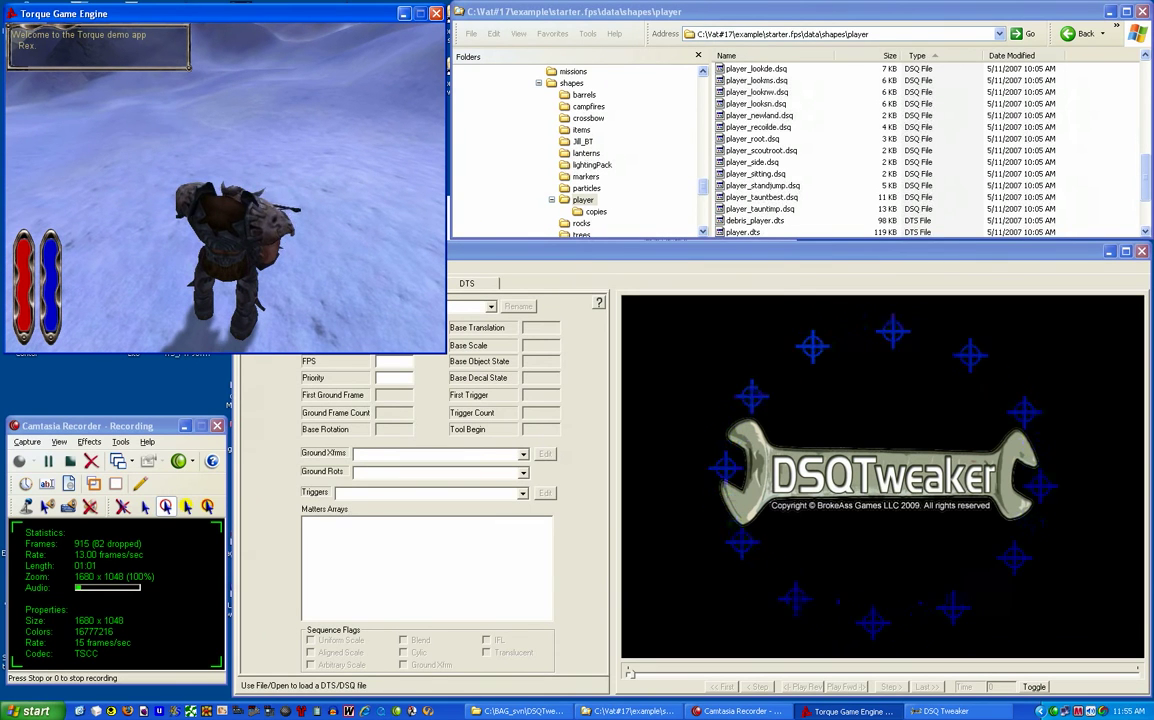
key("Escape")
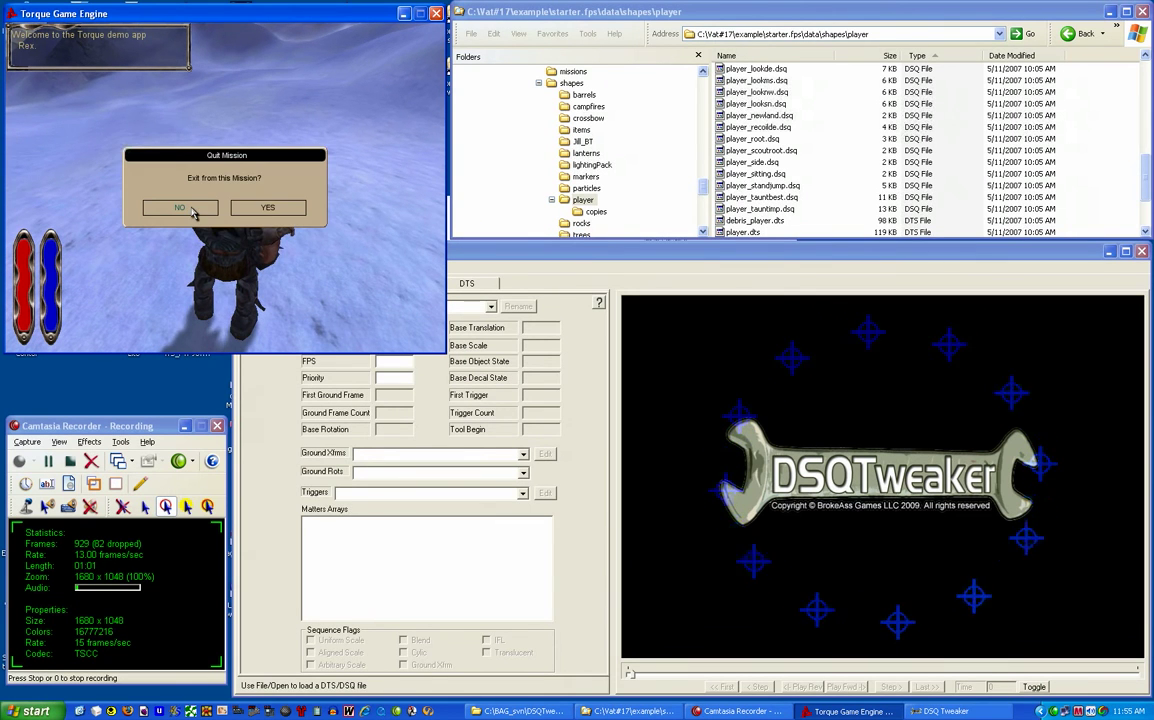
left_click(271, 207)
Step: Switch to DSQ Tweaker and load the player.dts shape together with the player_standjump.dsq sequence
left_click(683, 252)
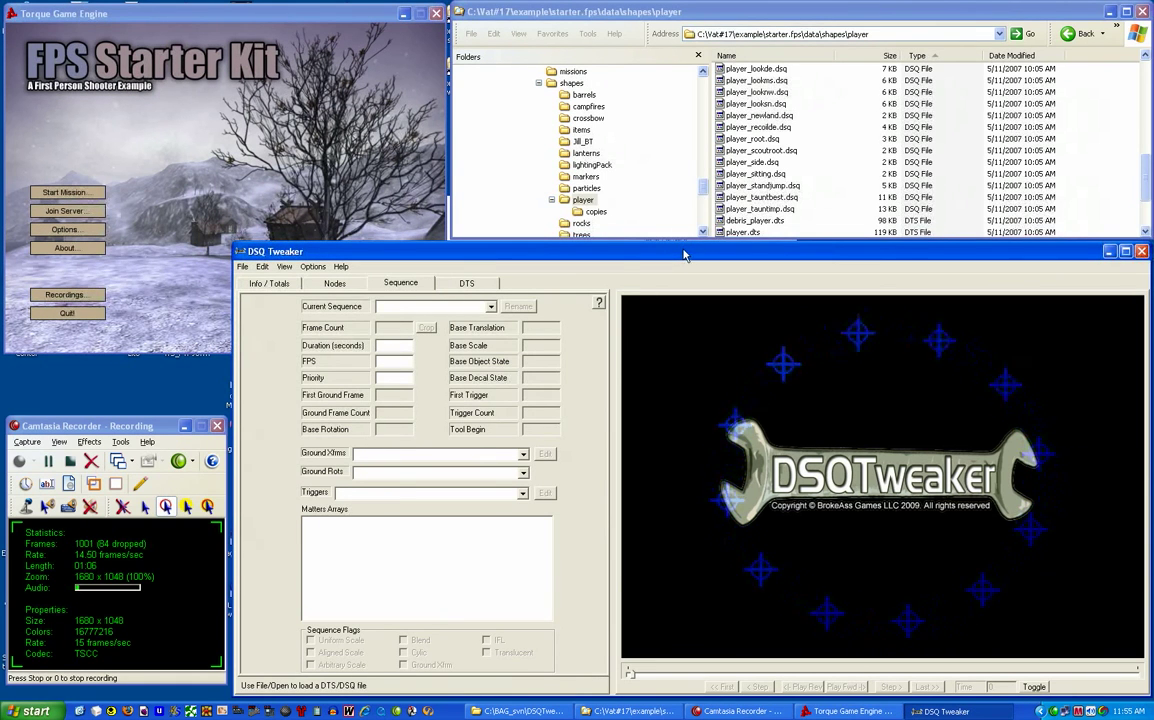
left_click(243, 266)
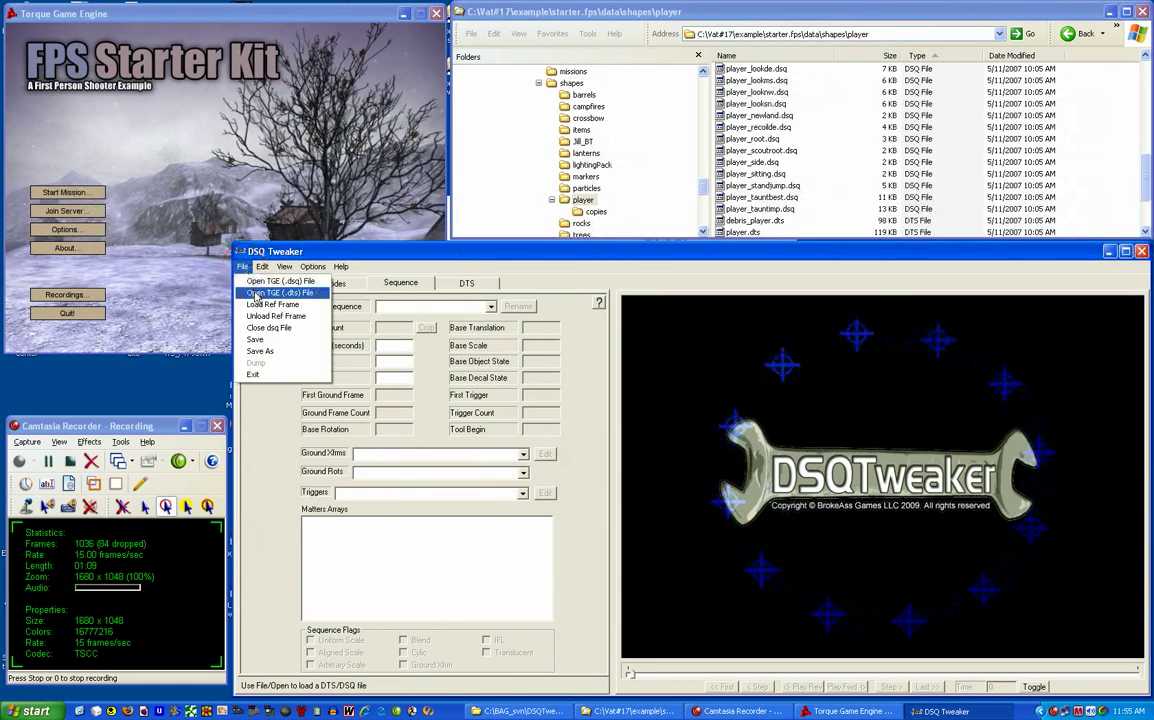
left_click(255, 292)
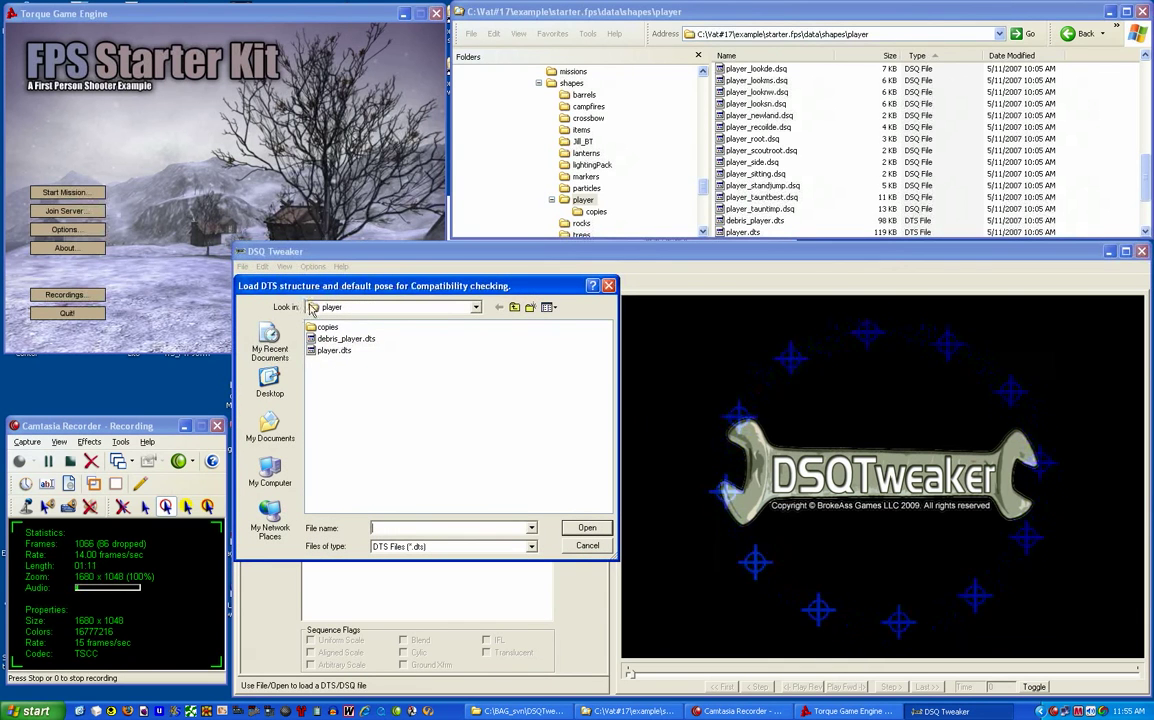
left_click(334, 352)
left_click(583, 527)
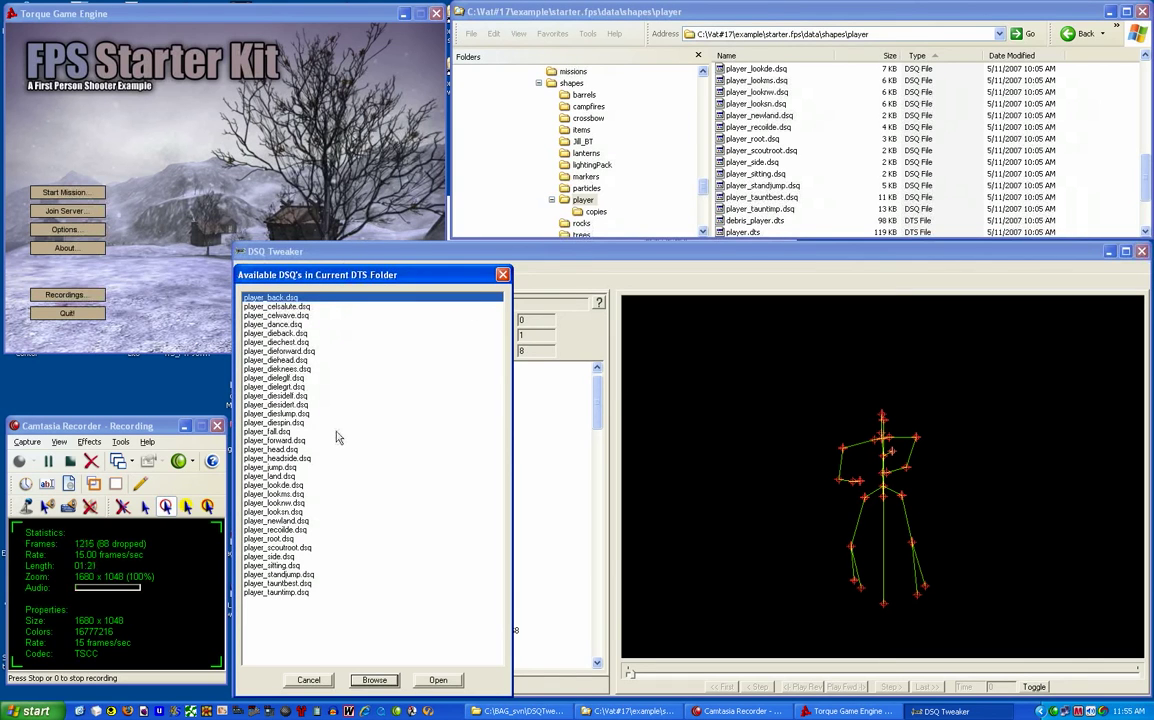
left_click(288, 575)
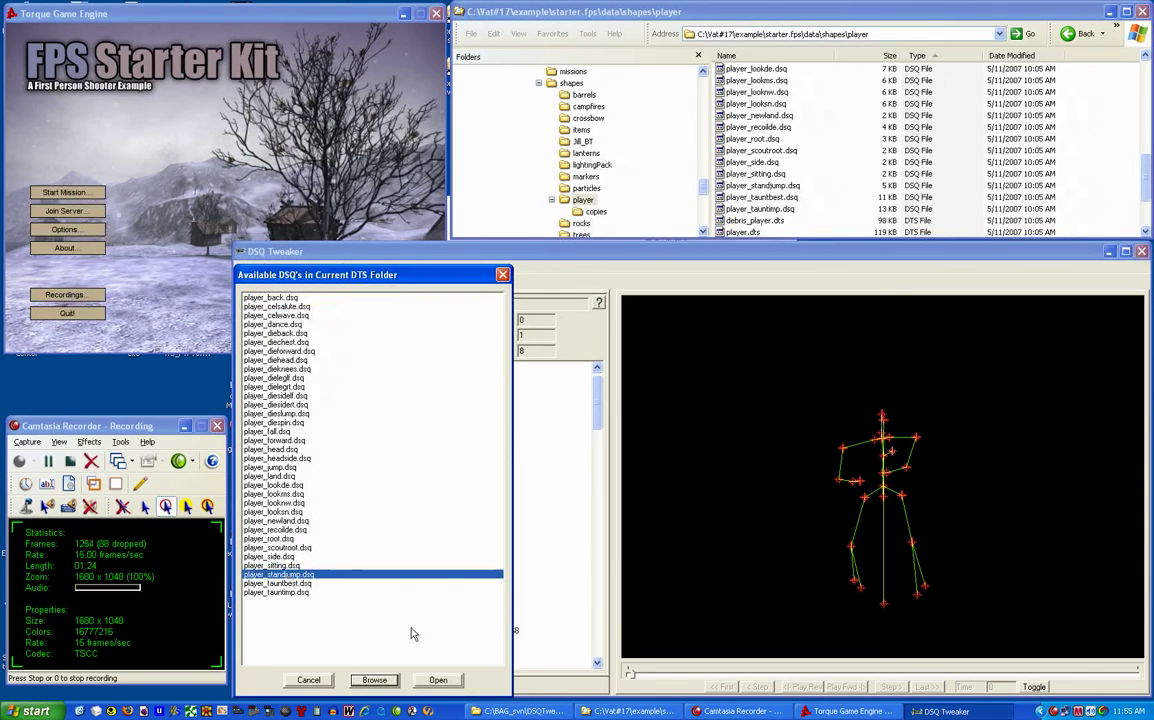
left_click(438, 679)
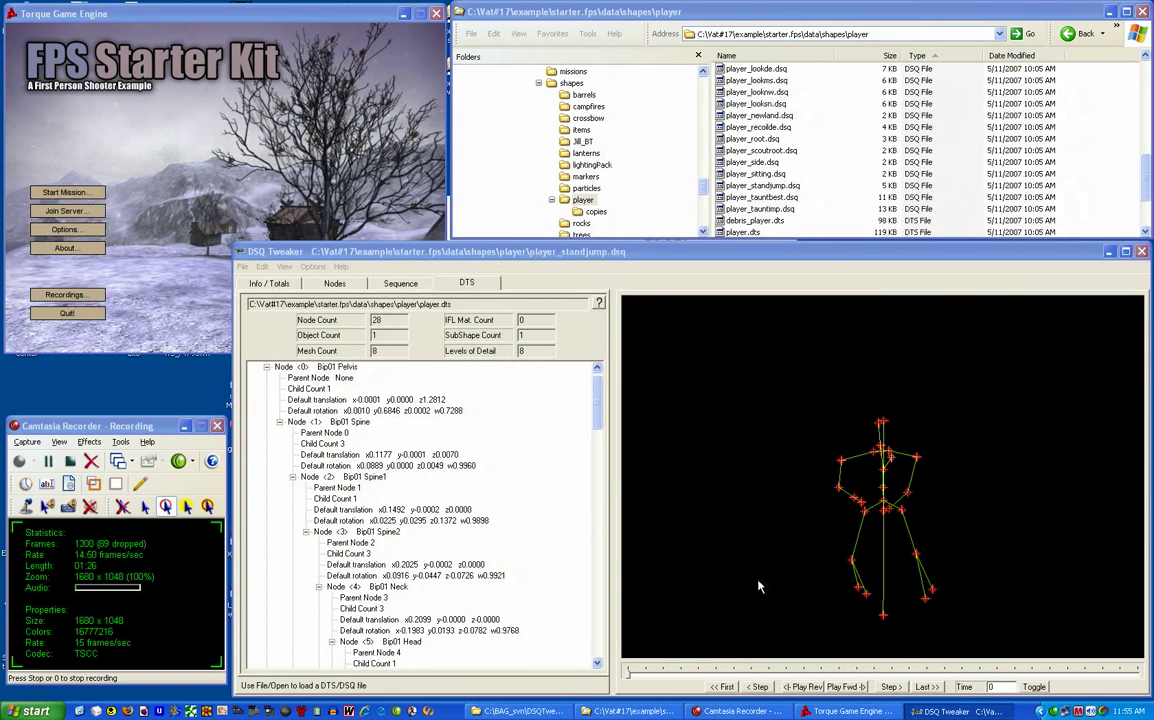
Step: Move the animation to time 0.3000 and check the Jump sequence's existing triggers
left_click_drag(630, 672, 787, 676)
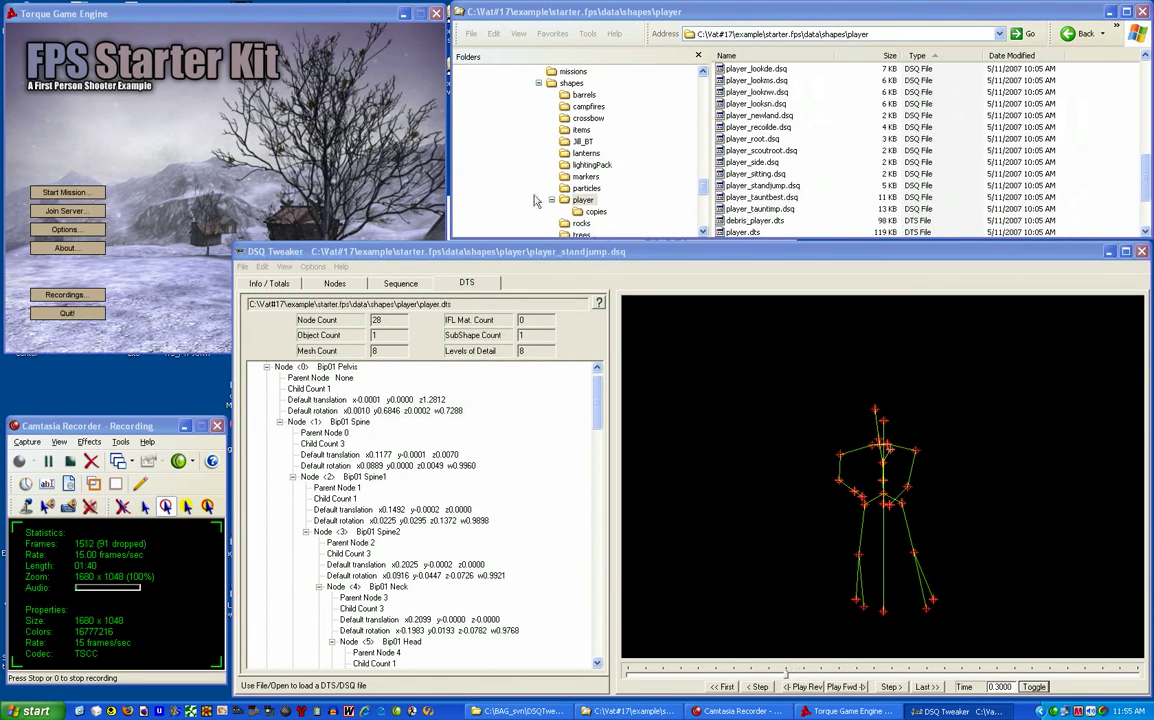
left_click(402, 285)
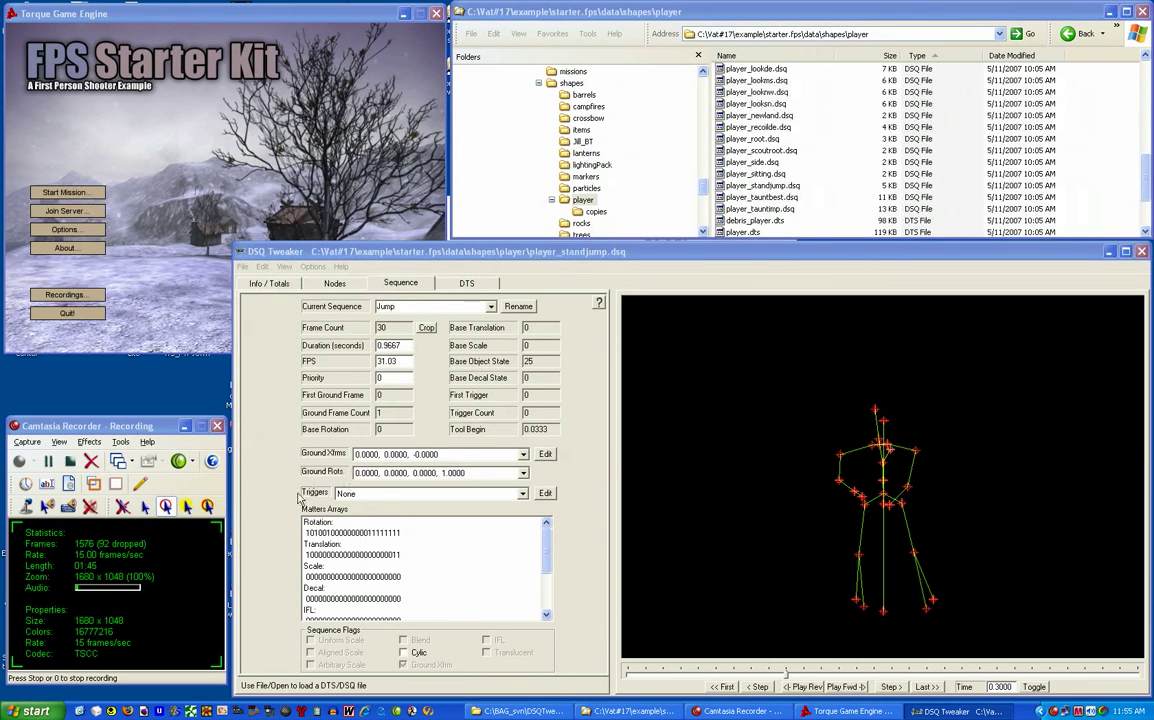
left_click(522, 494)
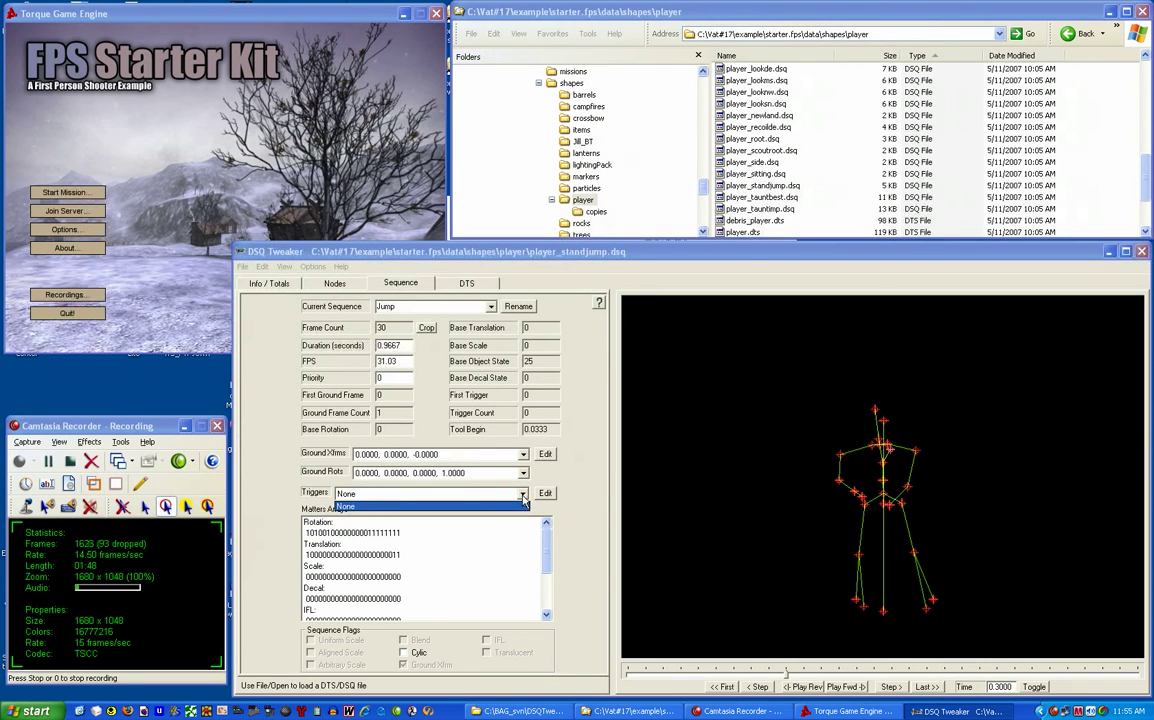
left_click(522, 503)
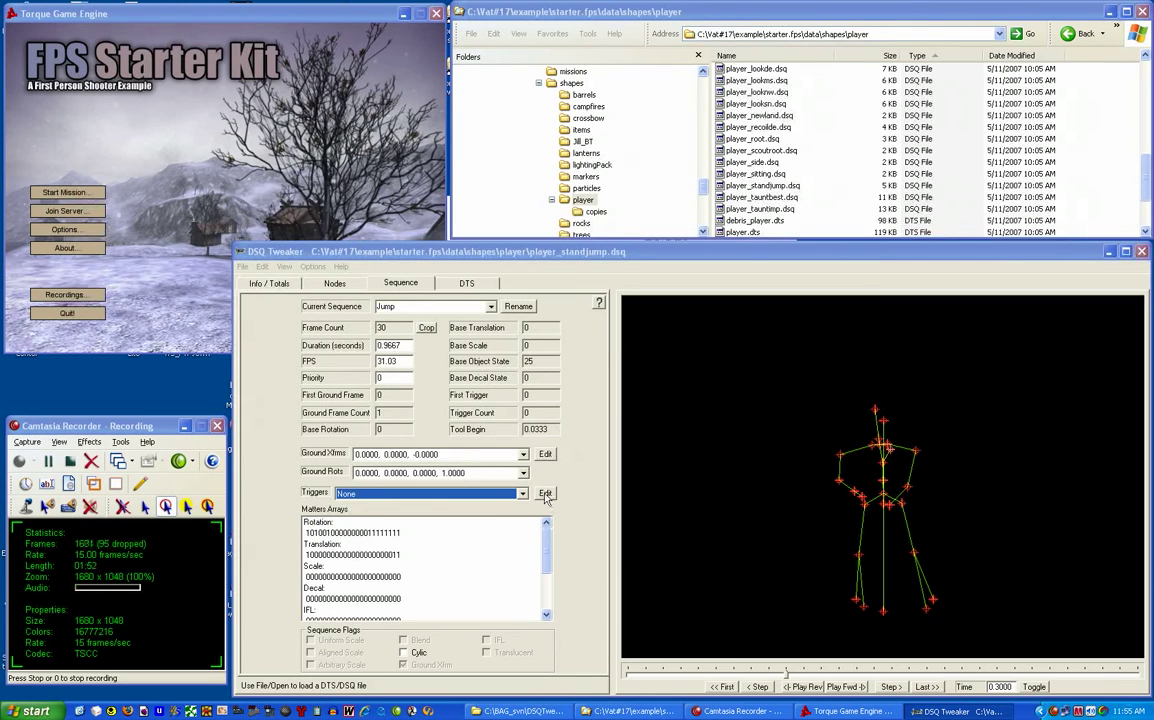
Step: Add trigger number 1 to the Jump sequence with state 1 at time 0.3000
left_click(545, 494)
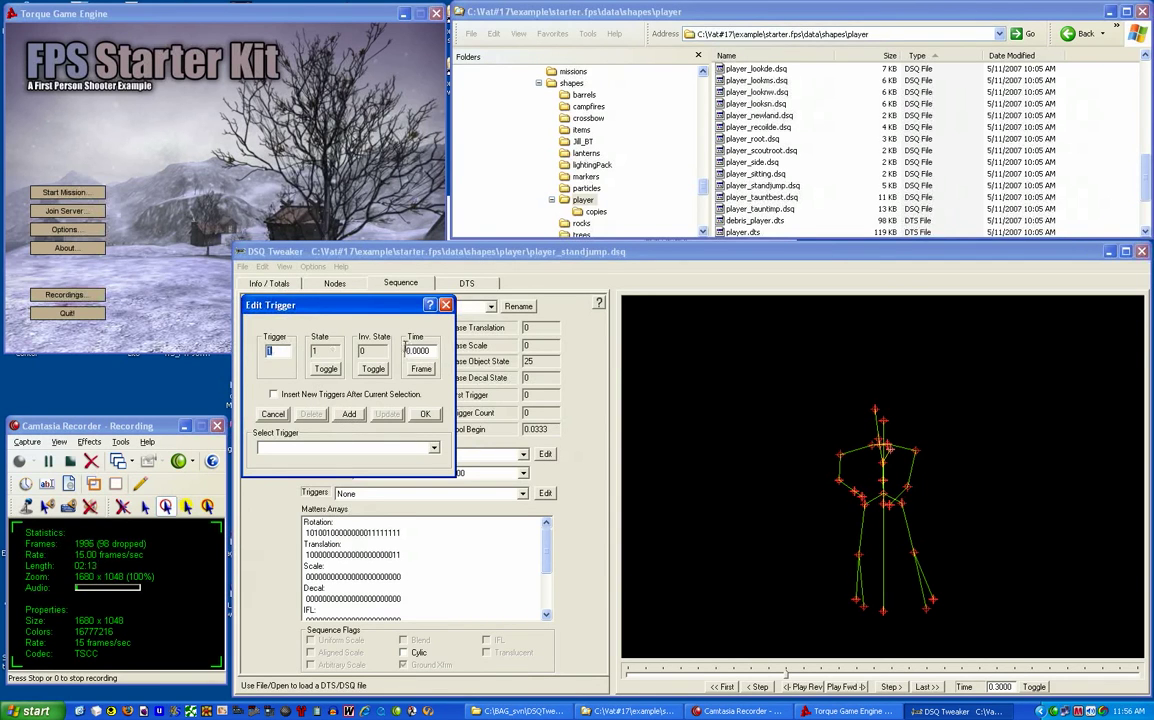
left_click(413, 350)
left_click(349, 415)
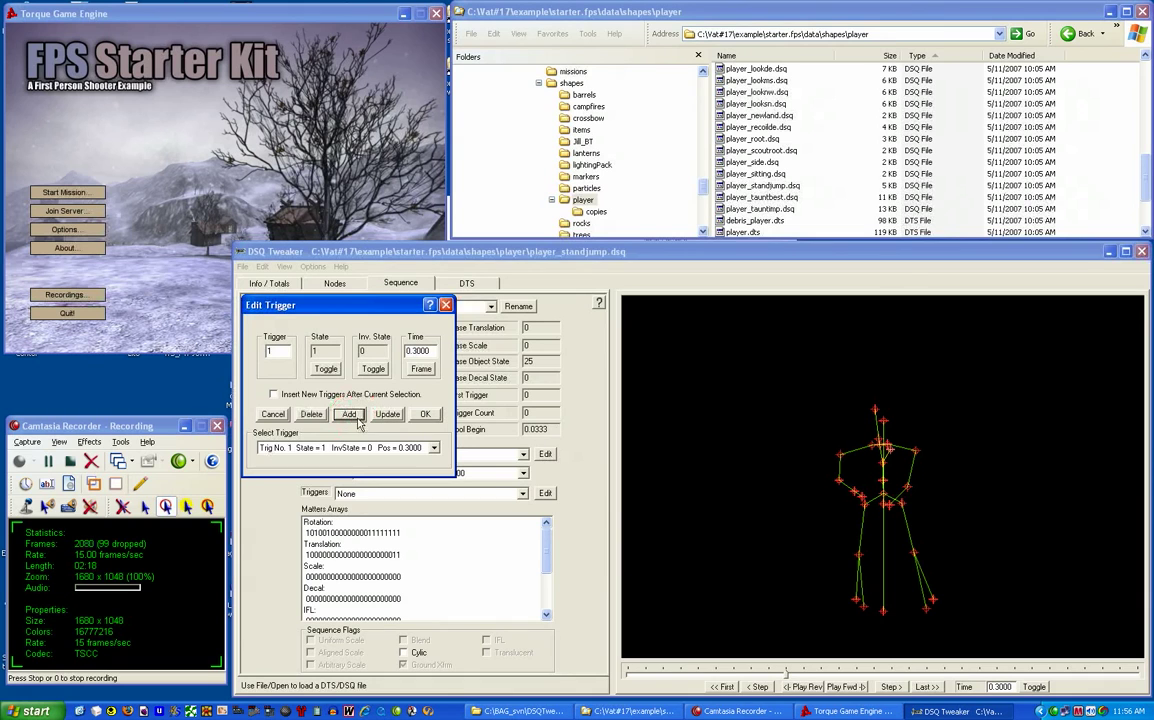
left_click(435, 450)
left_click(438, 459)
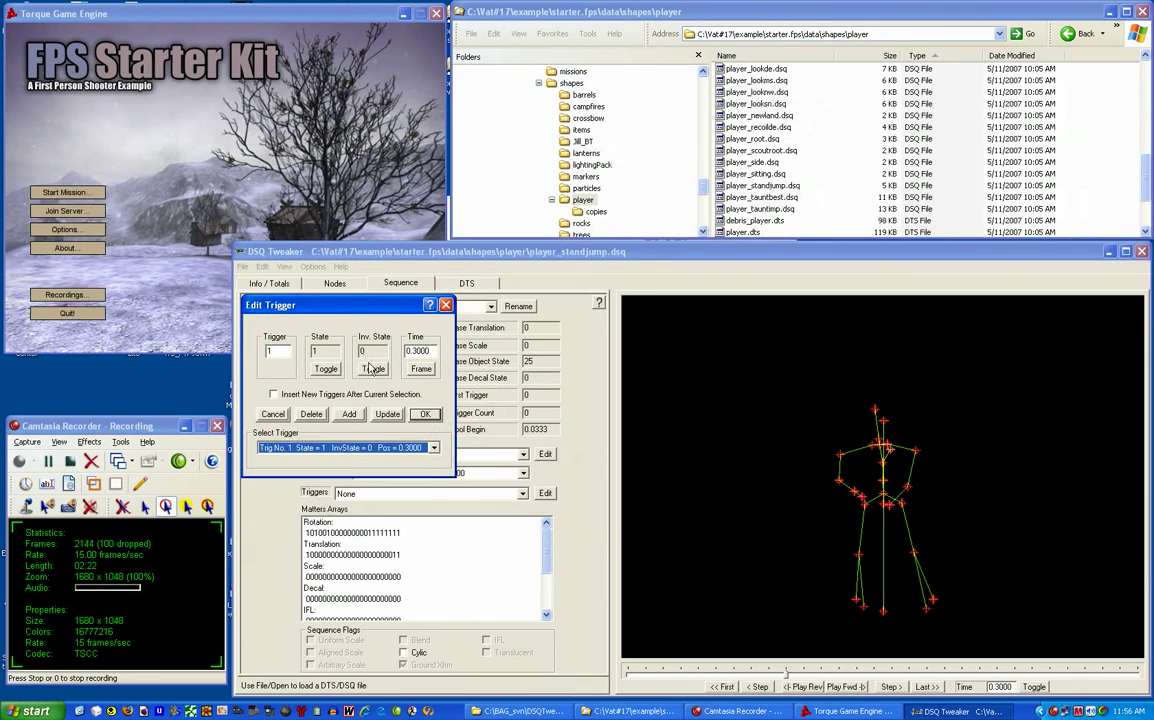
Step: Add trigger number 2 with state 1 at time 0.3000 and apply the trigger edits to the Jump sequence
double_click(275, 351)
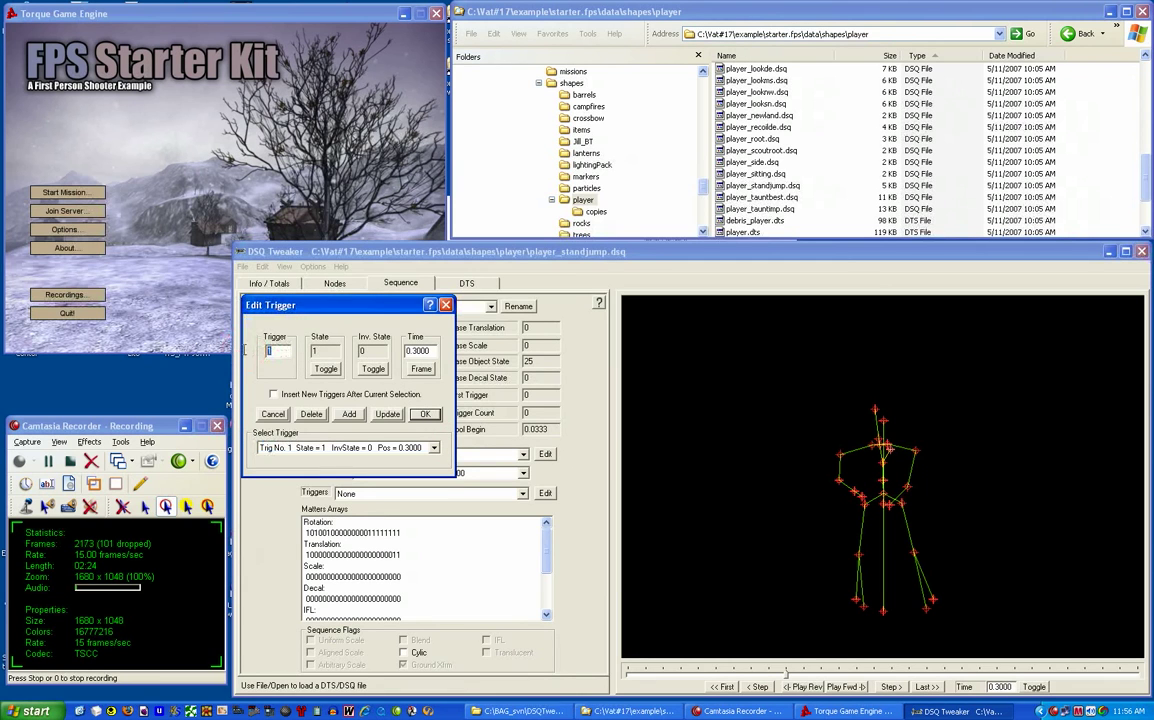
type("2")
left_click(351, 415)
left_click(434, 448)
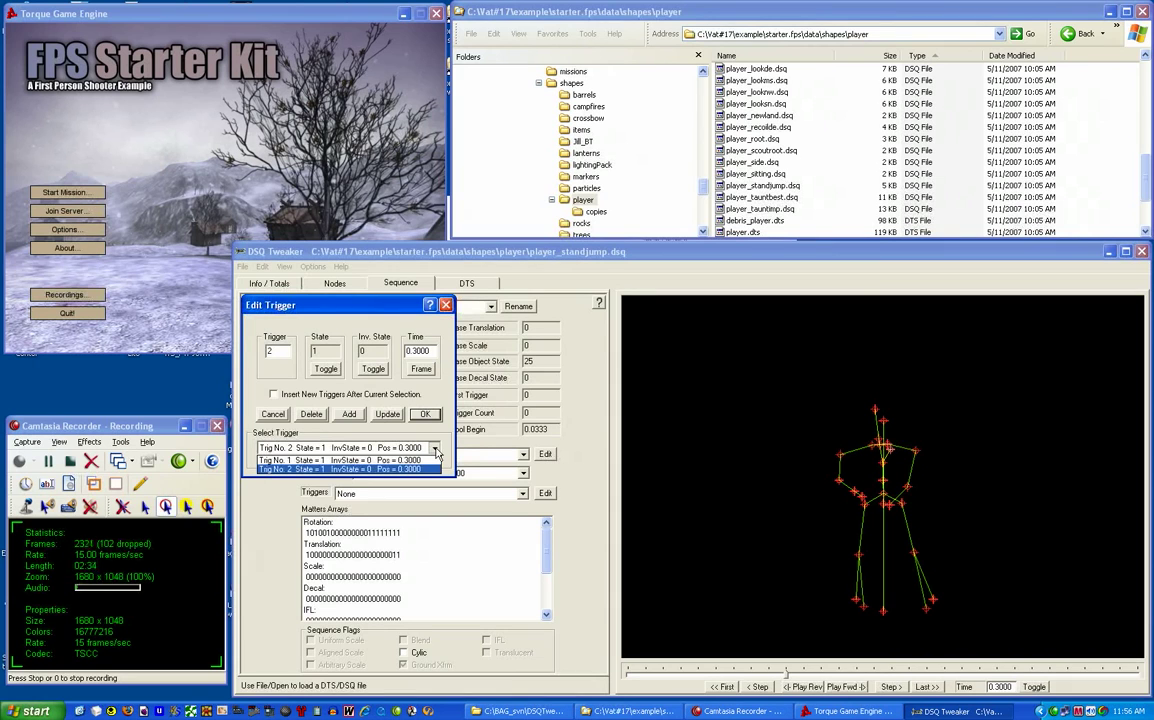
left_click(396, 392)
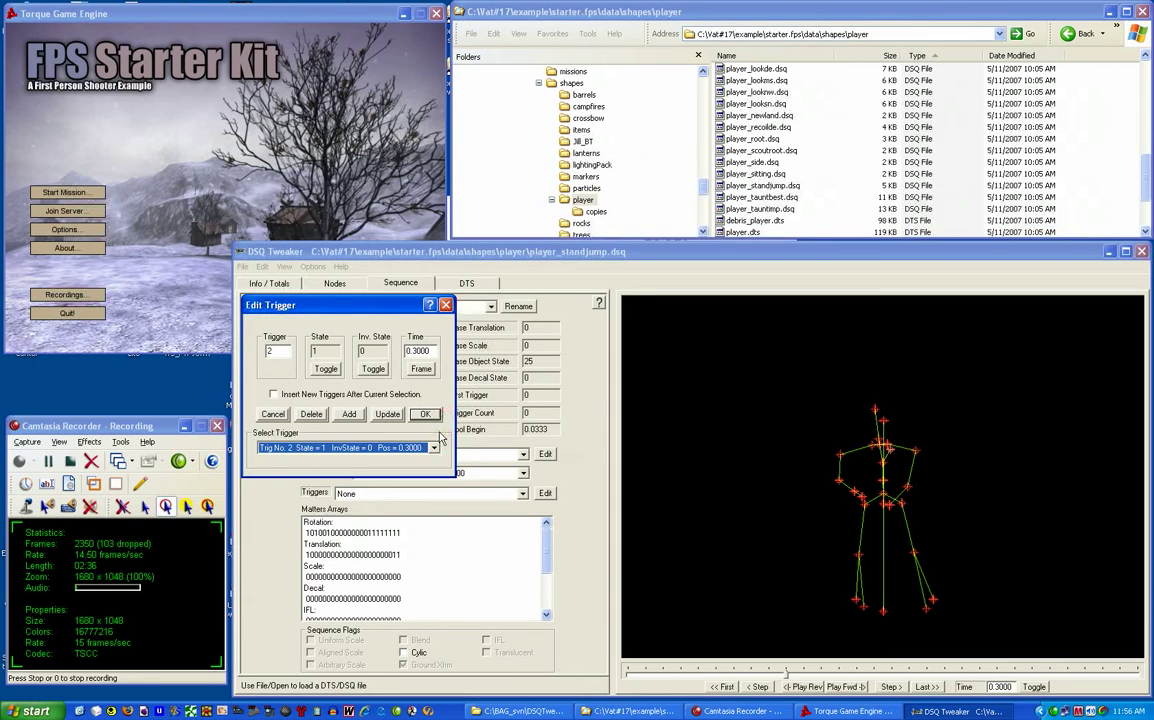
left_click(425, 414)
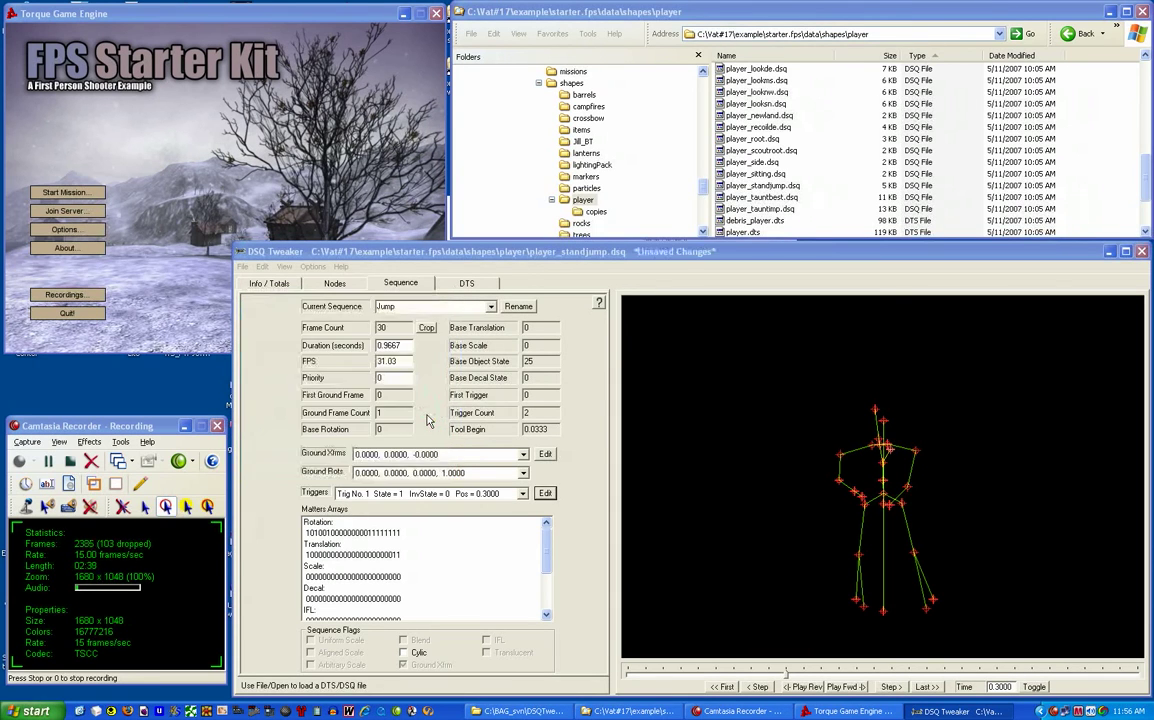
Step: Save player_standjump.dsq and check the file's modified date in the player folder in Windows Explorer
left_click(726, 253)
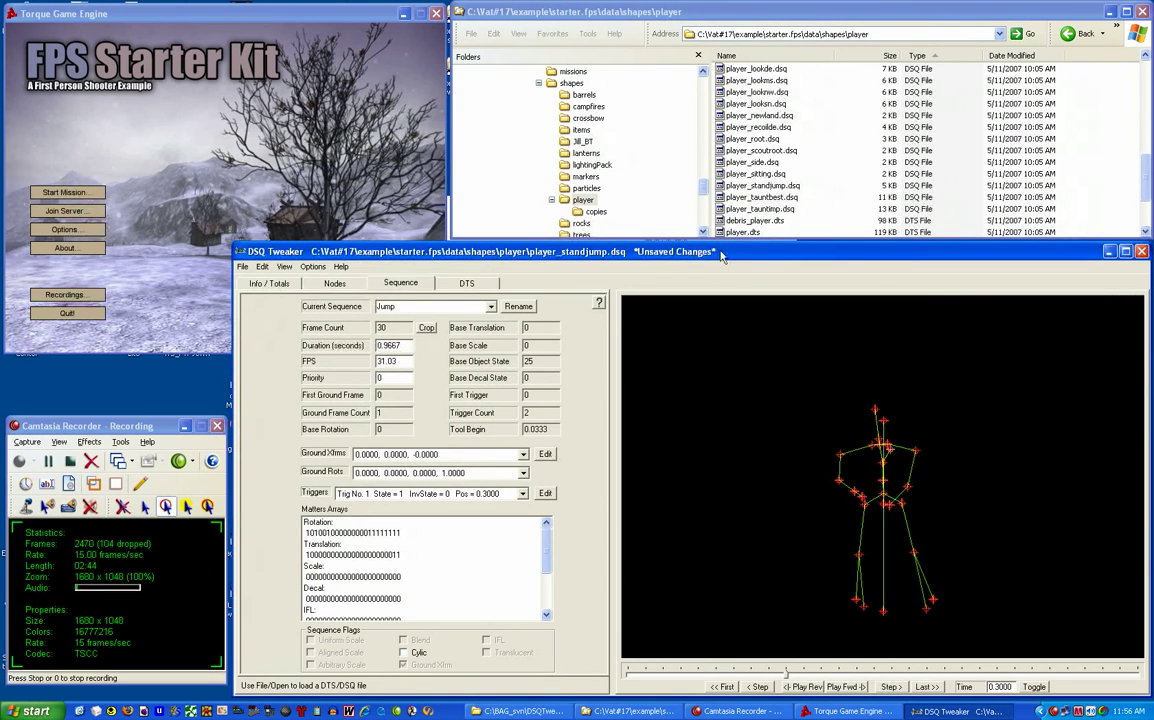
left_click(243, 267)
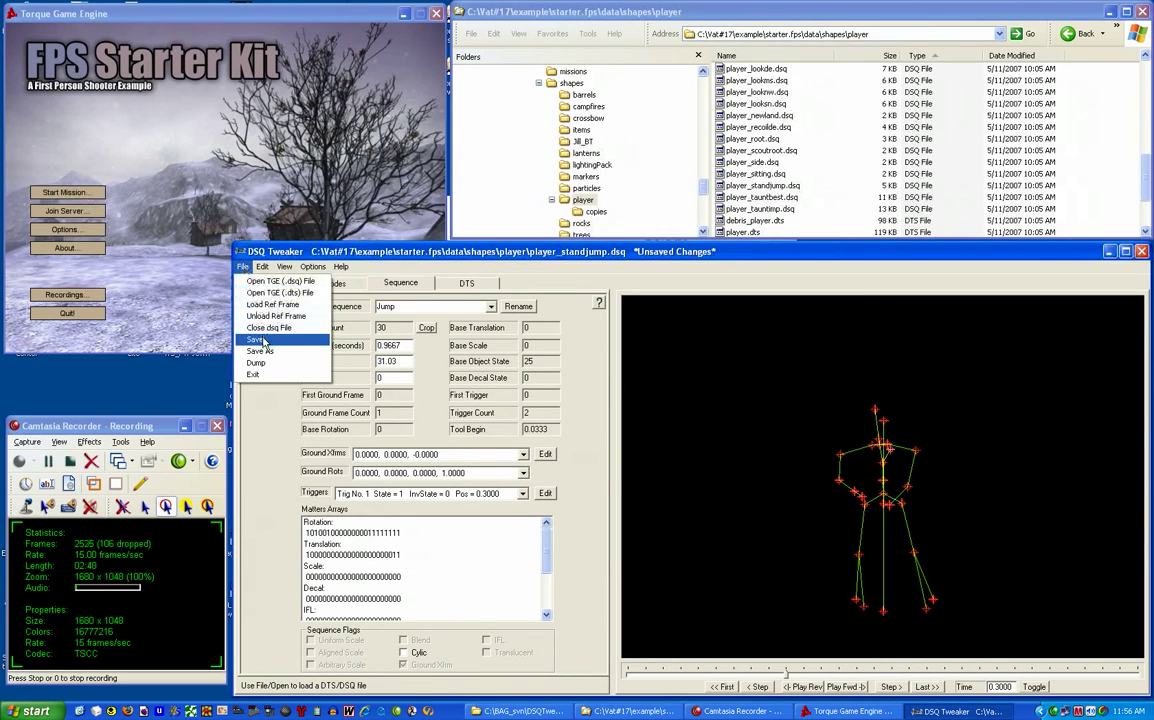
left_click(263, 341)
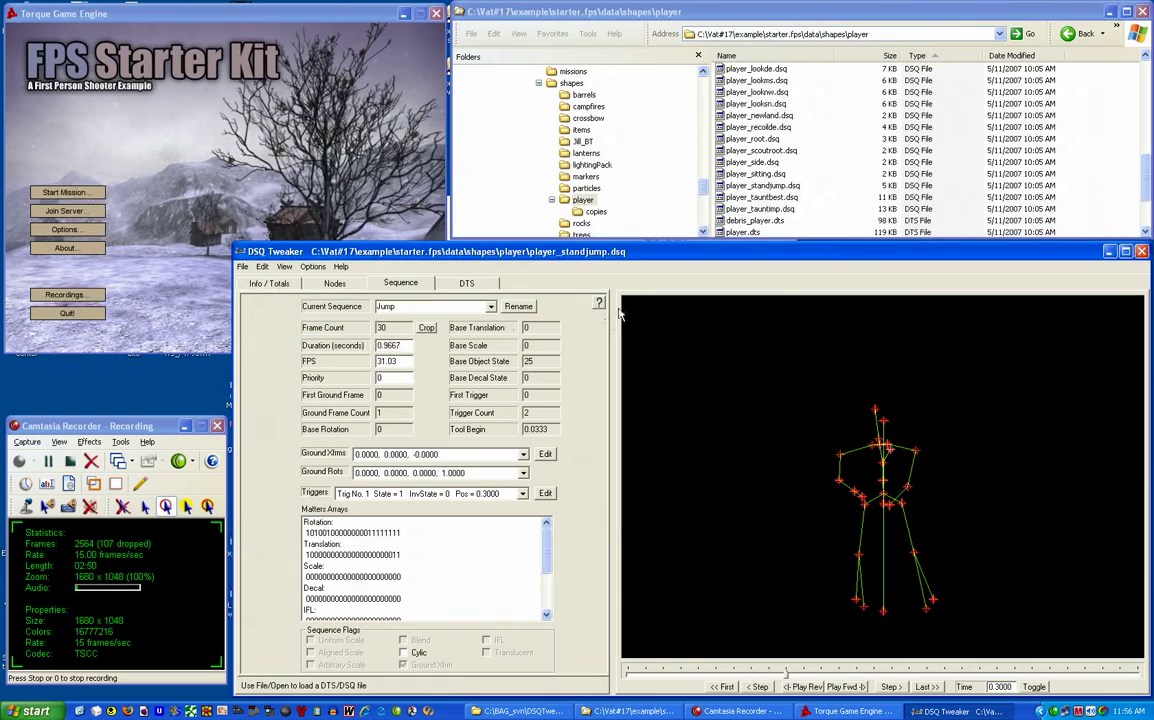
left_click(808, 11)
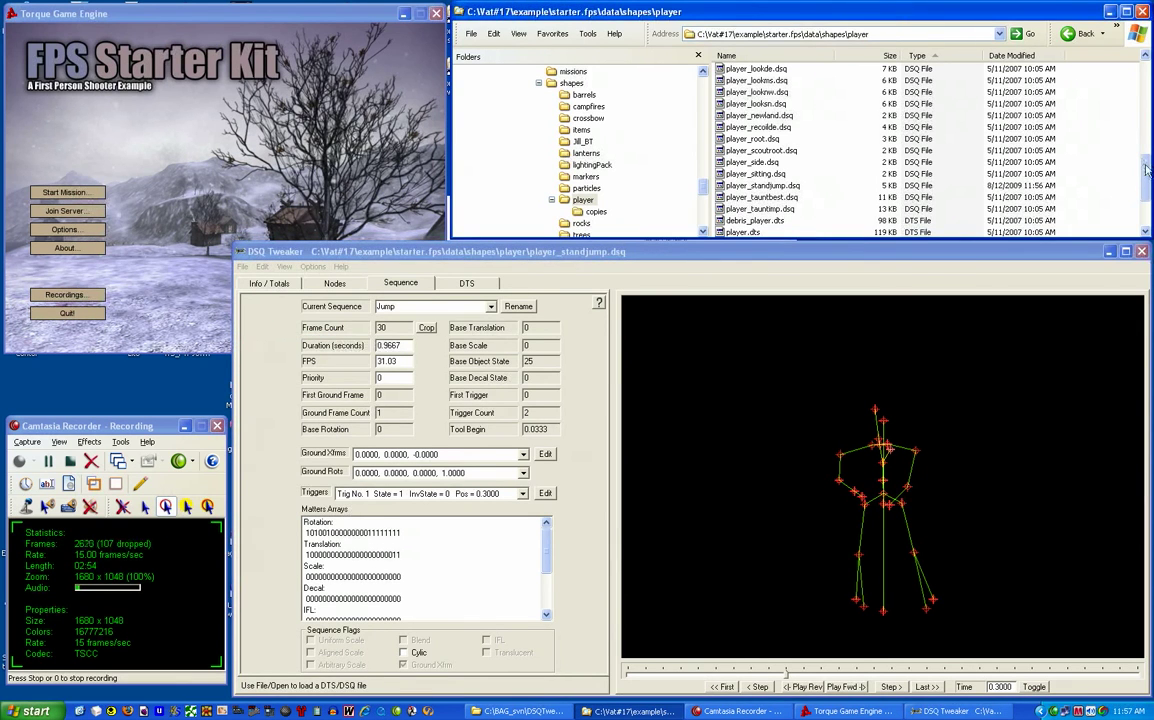
left_click(798, 187)
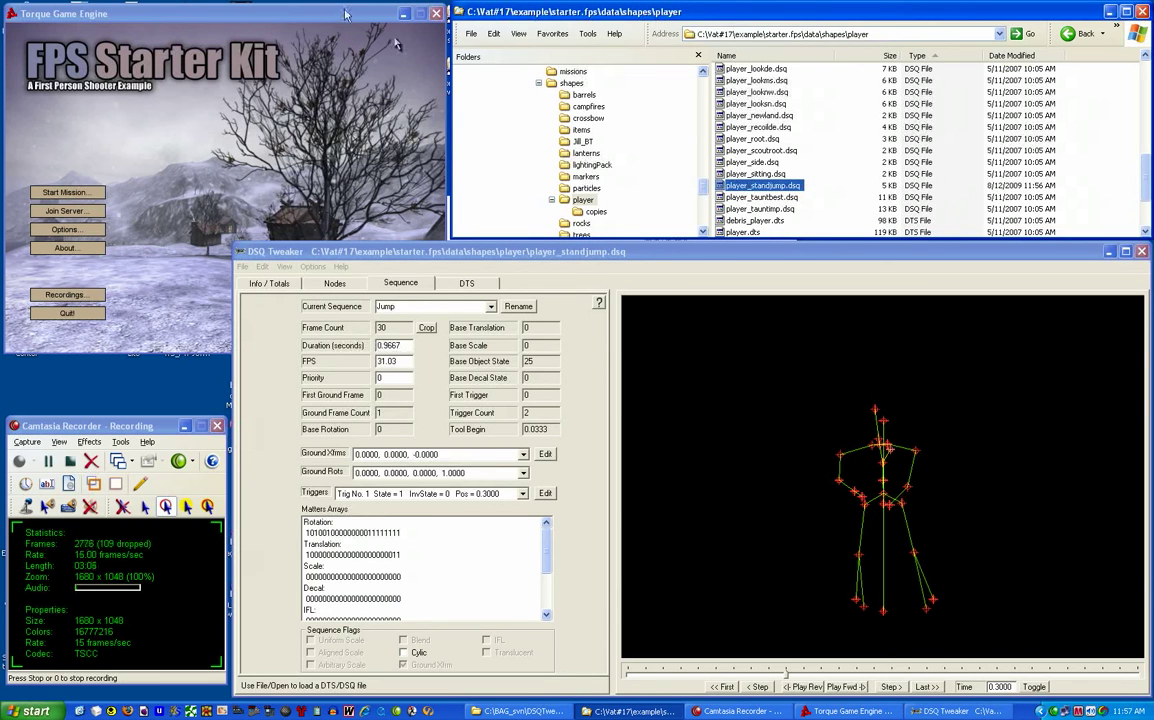
Step: Switch to Torque Game Engine and launch a mission from the FPS Starter Kit start screen
left_click(310, 11)
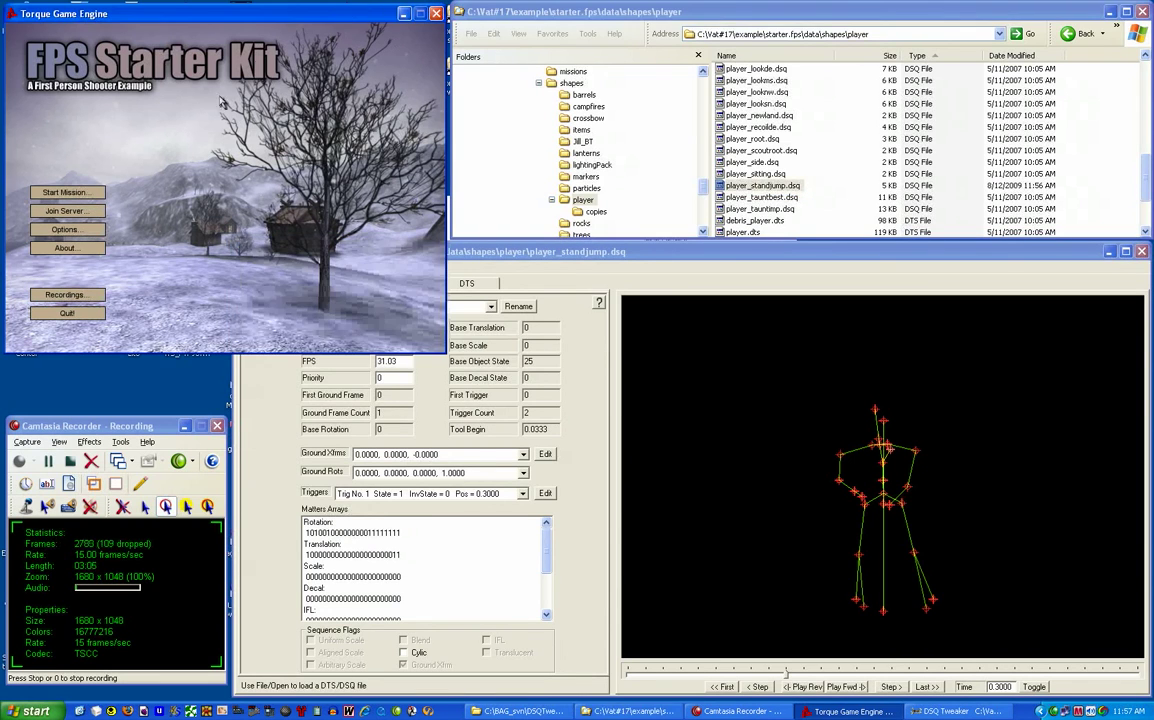
left_click(74, 194)
left_click(320, 277)
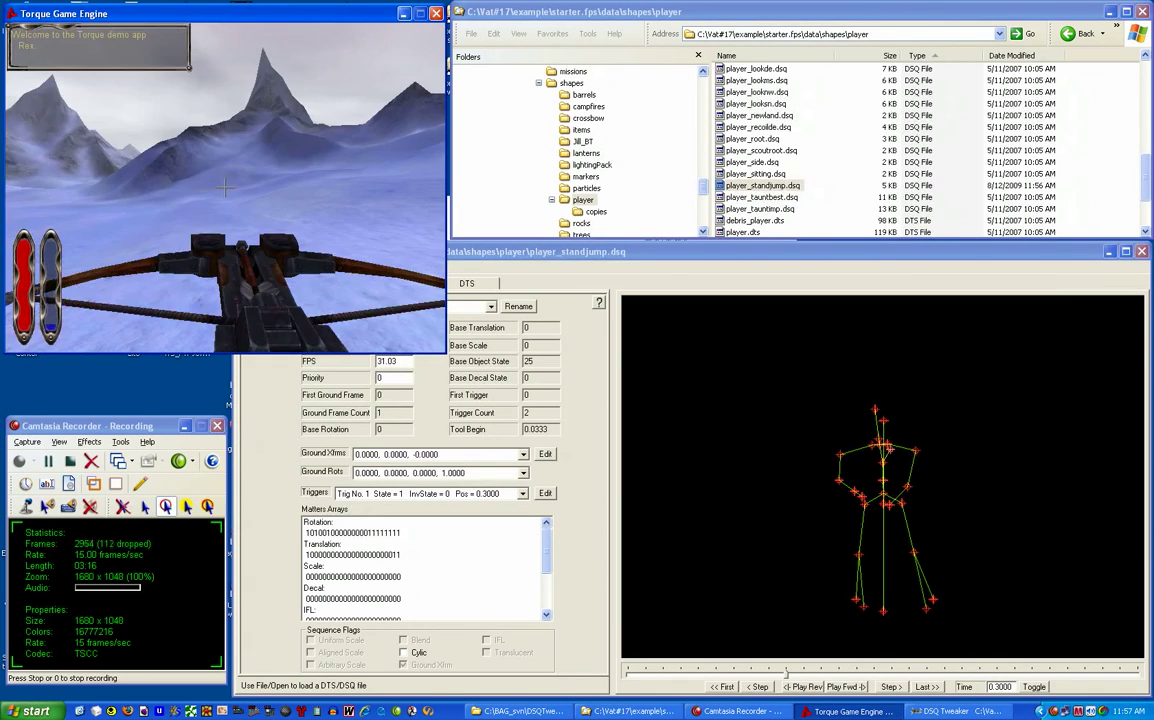
Step: Switch to third-person view, look down at the character, and make it move and jump to test the footprint triggers
key("Tab")
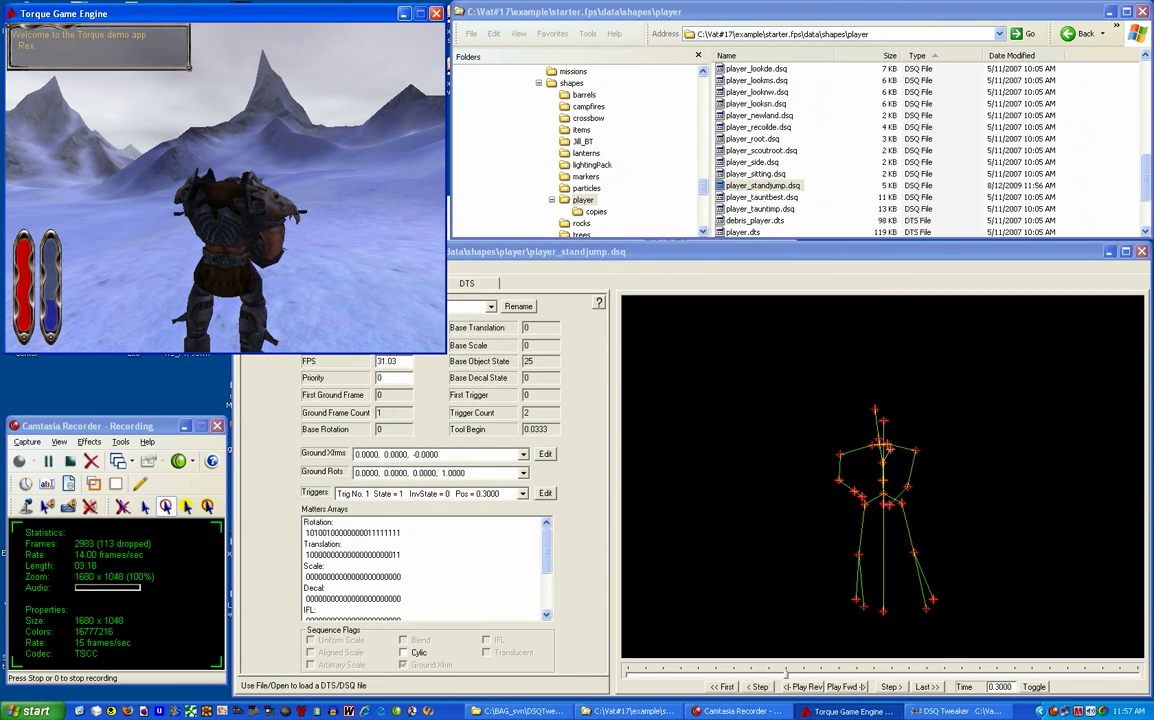
key("Down")
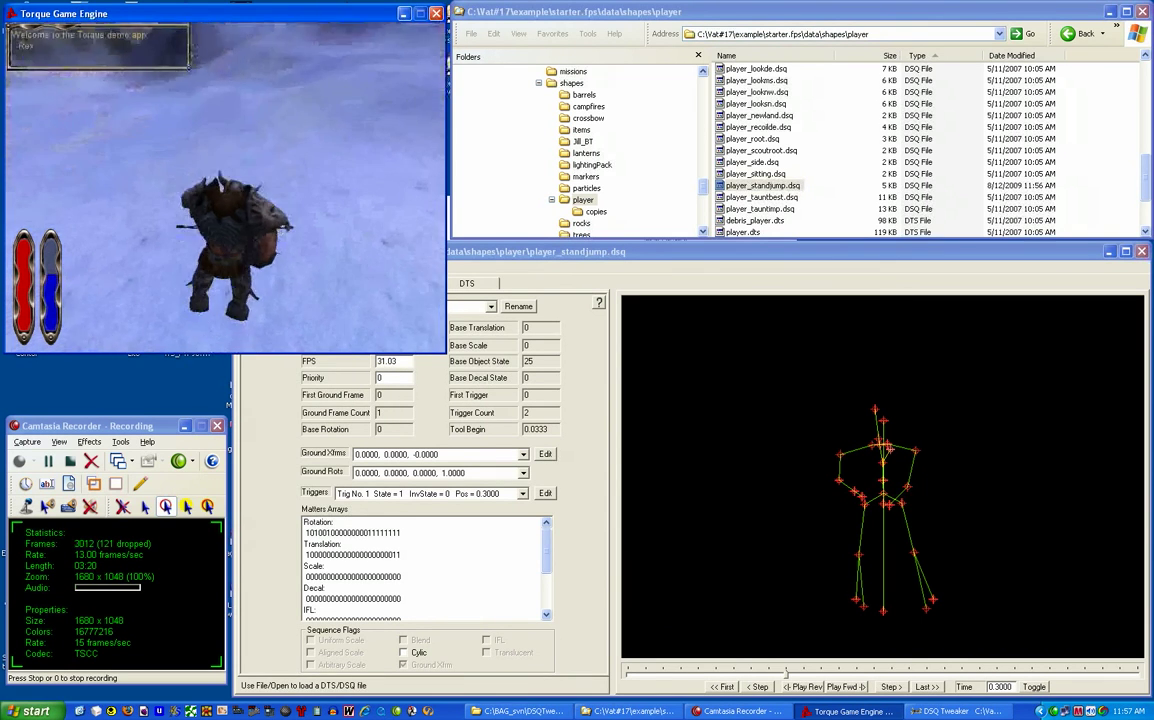
key("w")
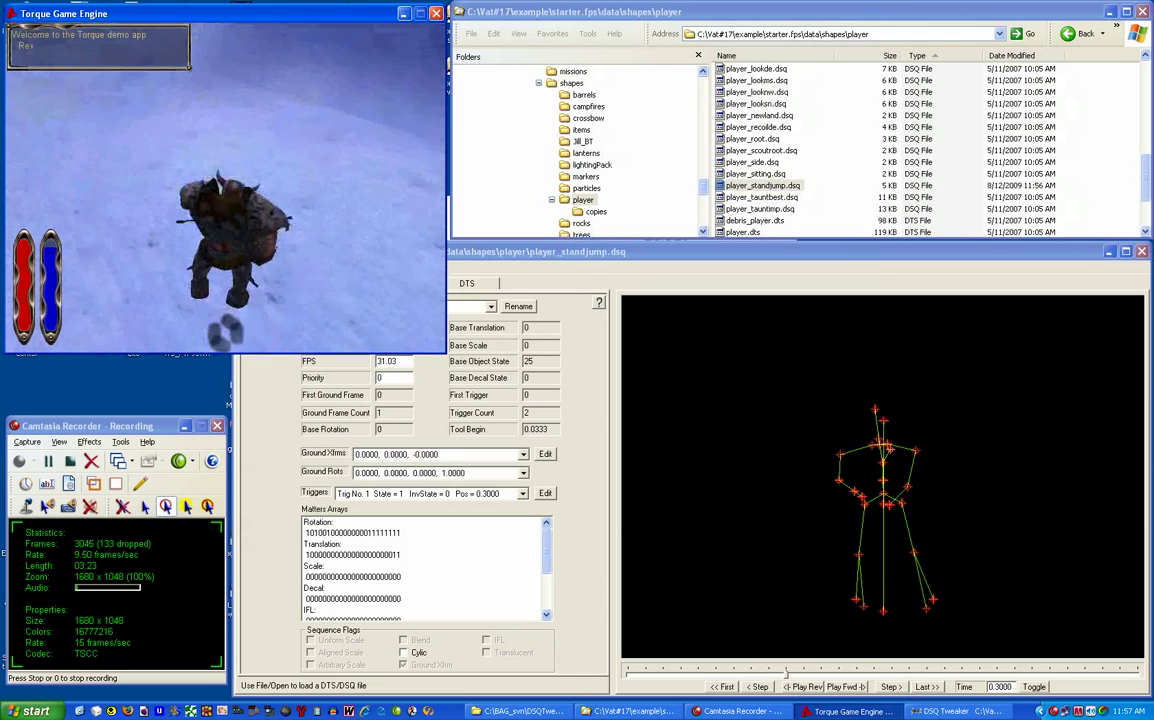
key("w")
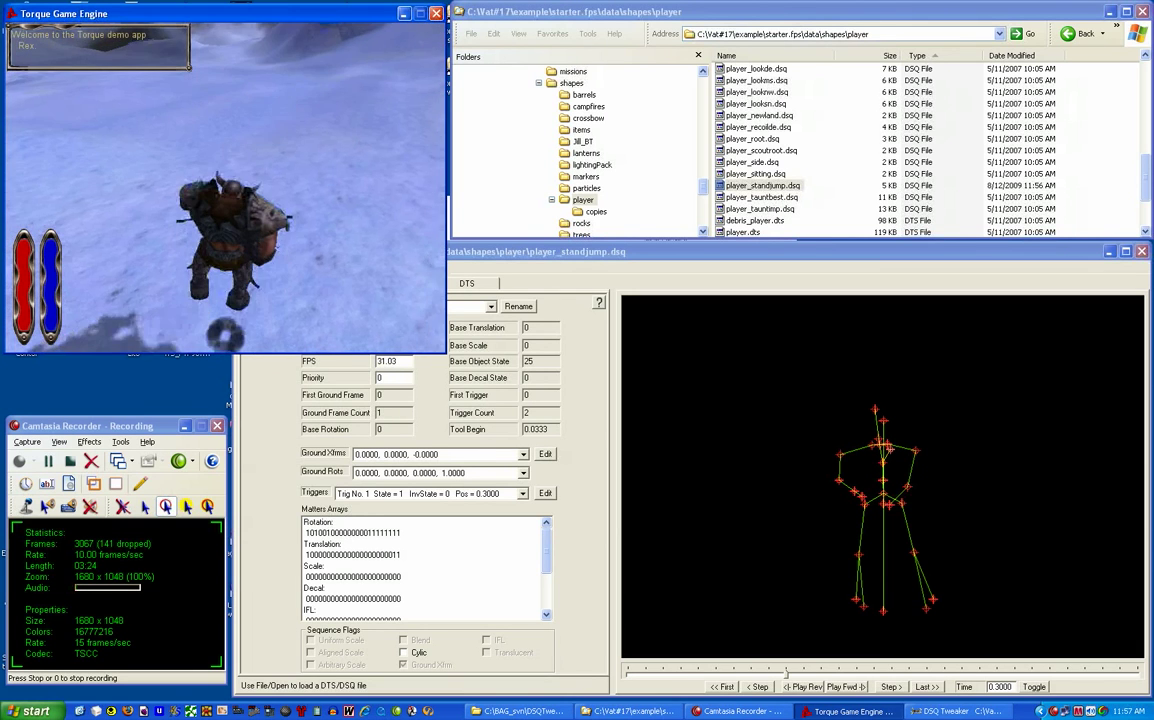
key("w")
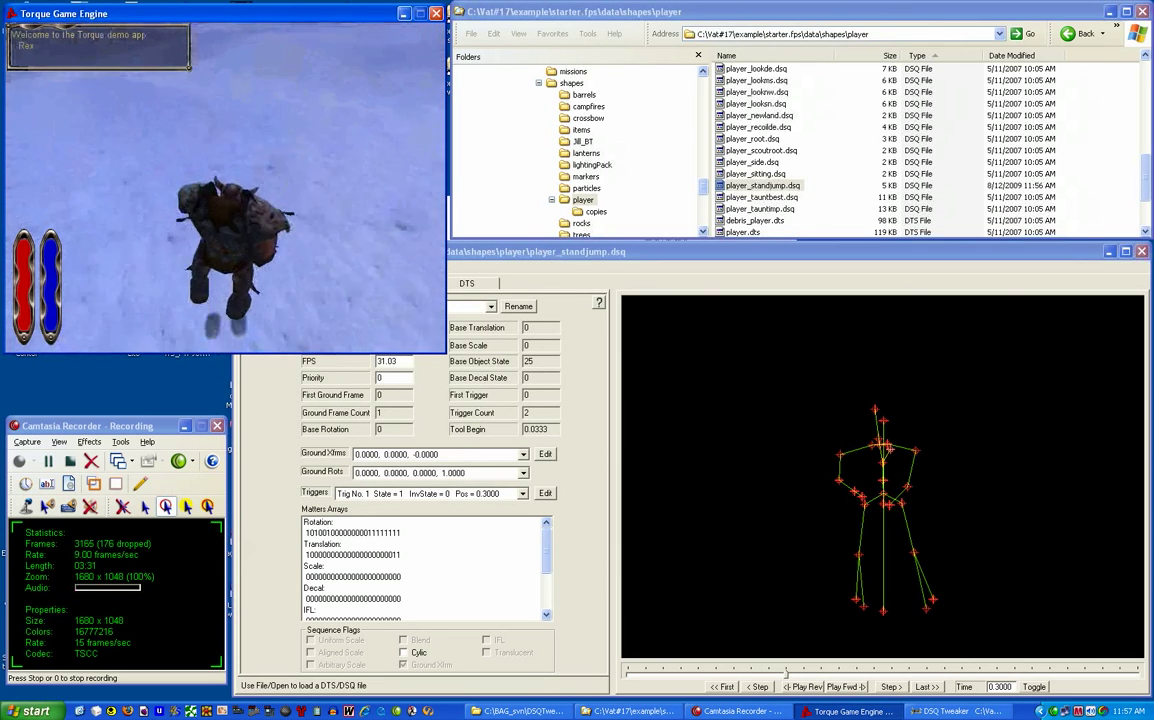
key("space")
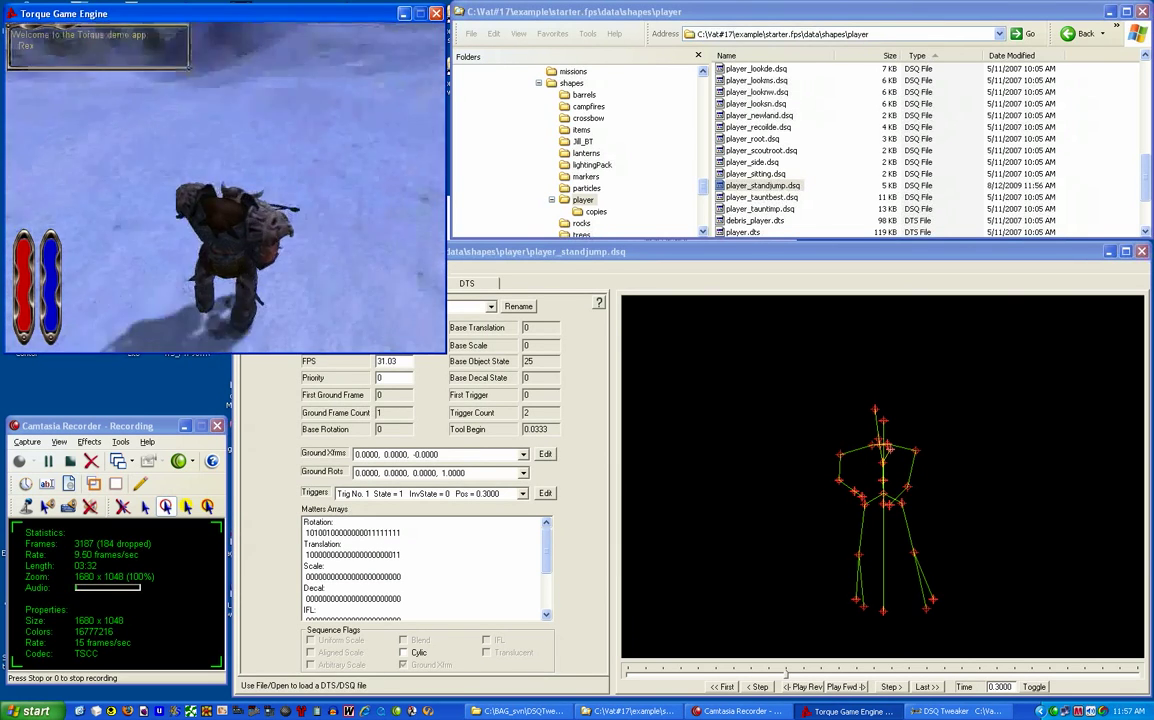